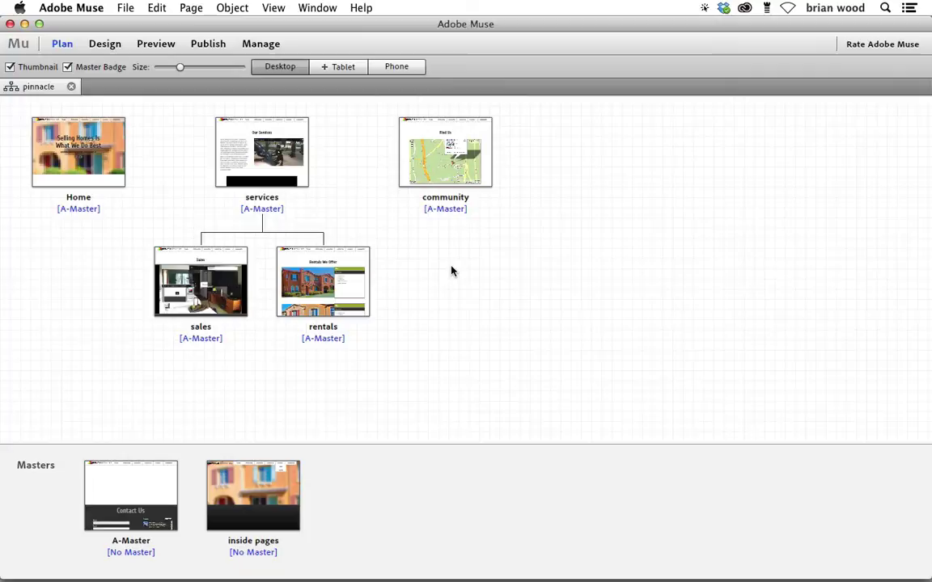
Step: Switch from the Muse site plan to Chrome showing the GoDaddy home page
key(super+Tab)
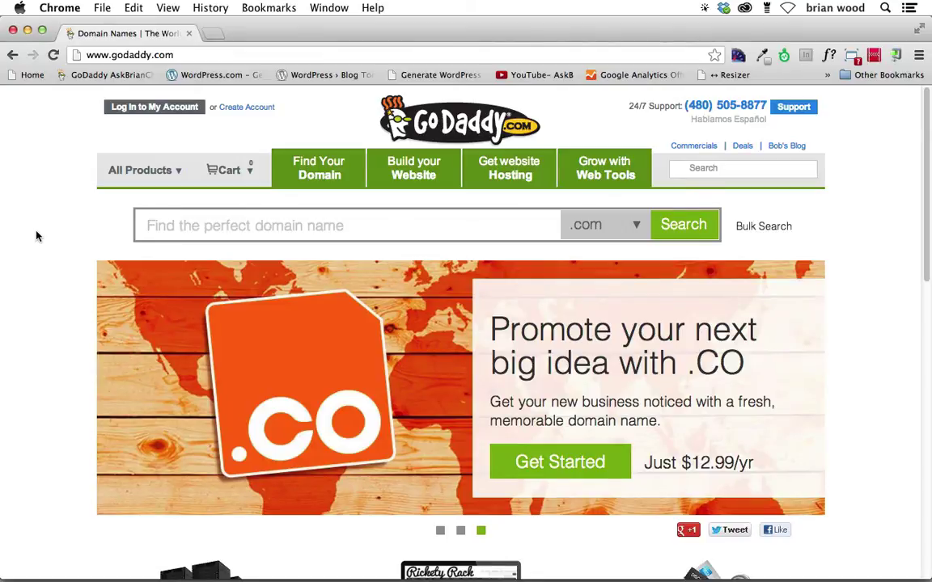
Step: Open GoDaddy's Web Hosting page and review the Economy, Deluxe and Ultimate plans
click(515, 175)
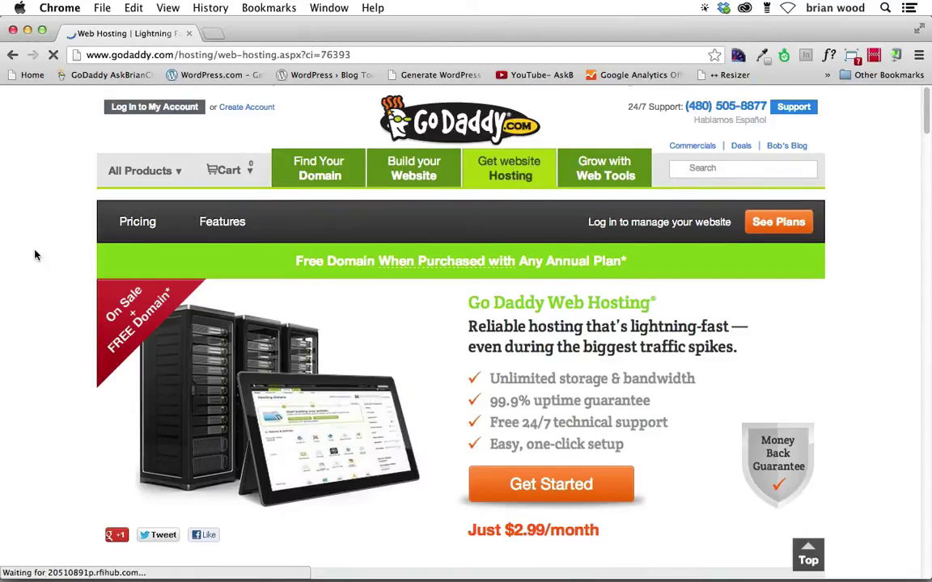
scroll(35, 255, down, 2)
scroll(35, 256, down, 5)
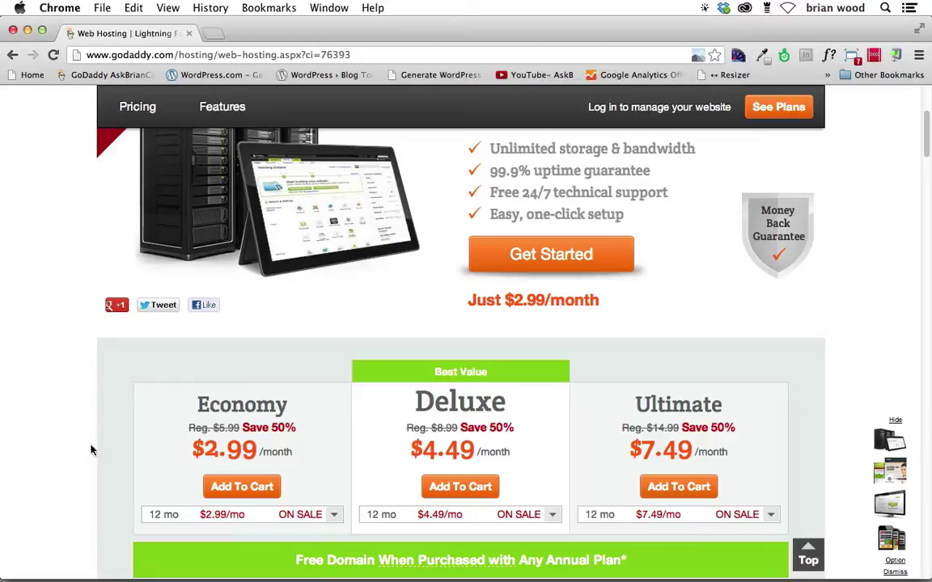
scroll(42, 410, down, 7)
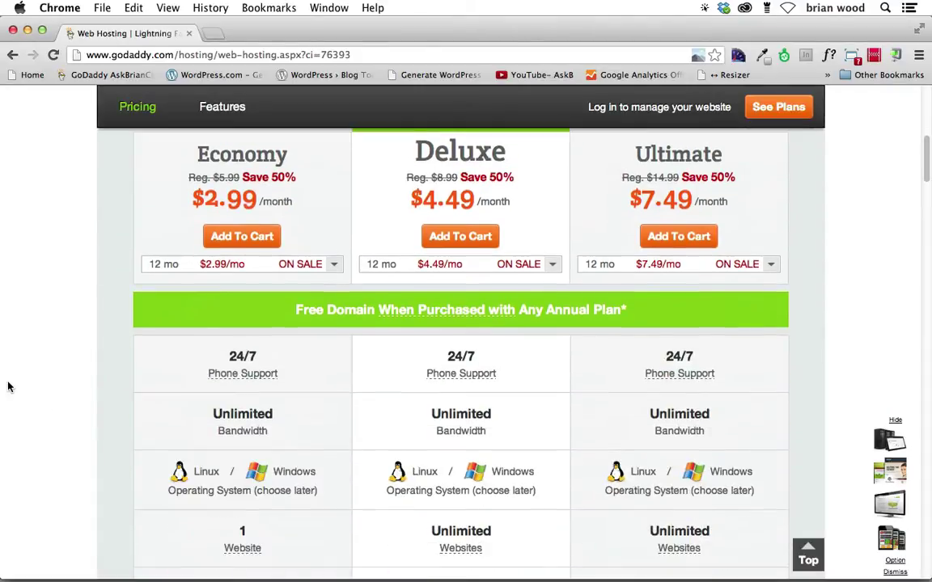
scroll(8, 387, down, 5)
scroll(8, 387, down, 3)
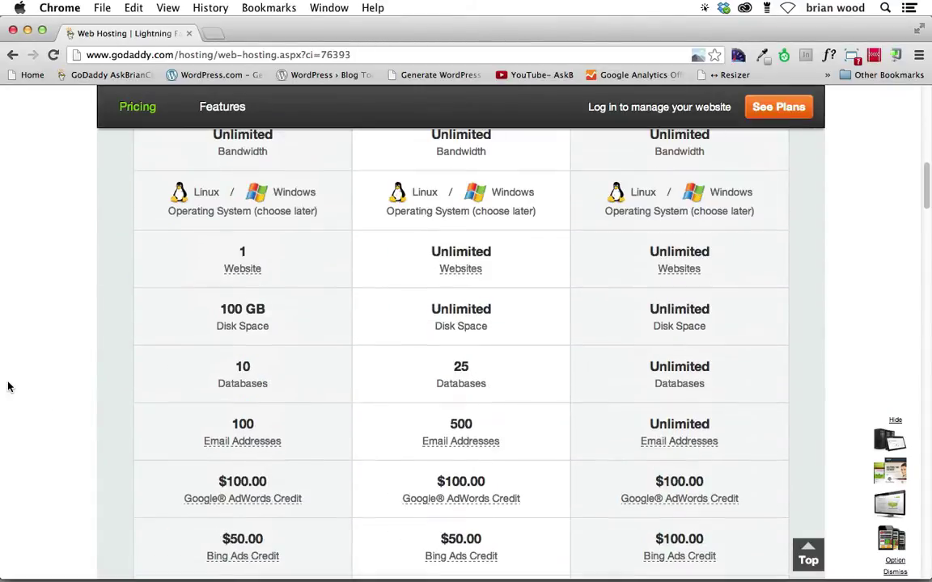
scroll(8, 387, down, 1)
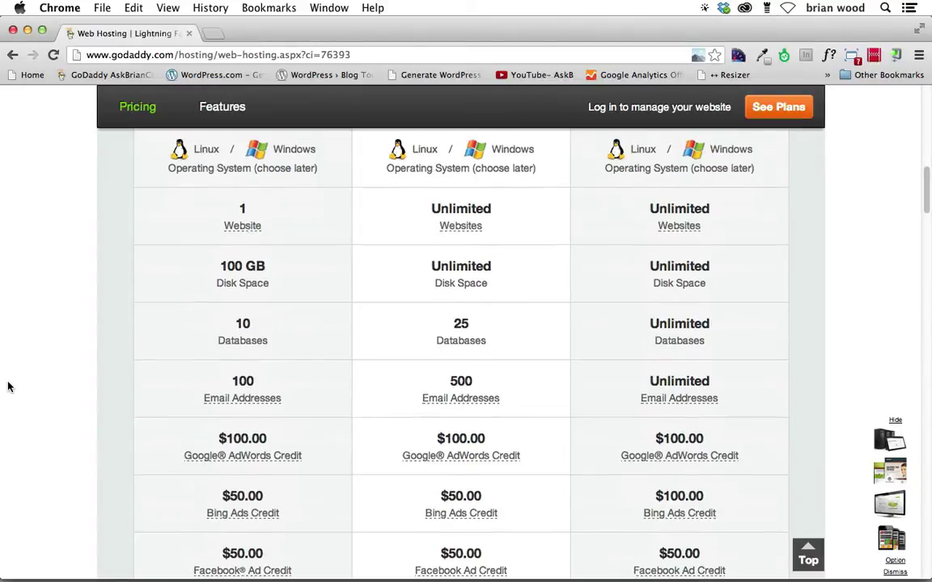
scroll(8, 386, up, 6)
scroll(8, 387, up, 6)
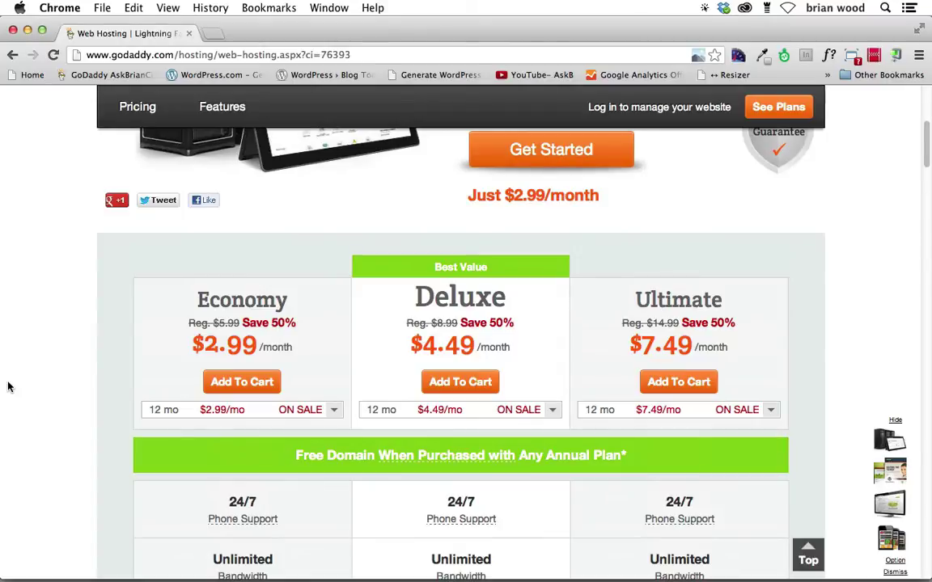
scroll(9, 388, up, 8)
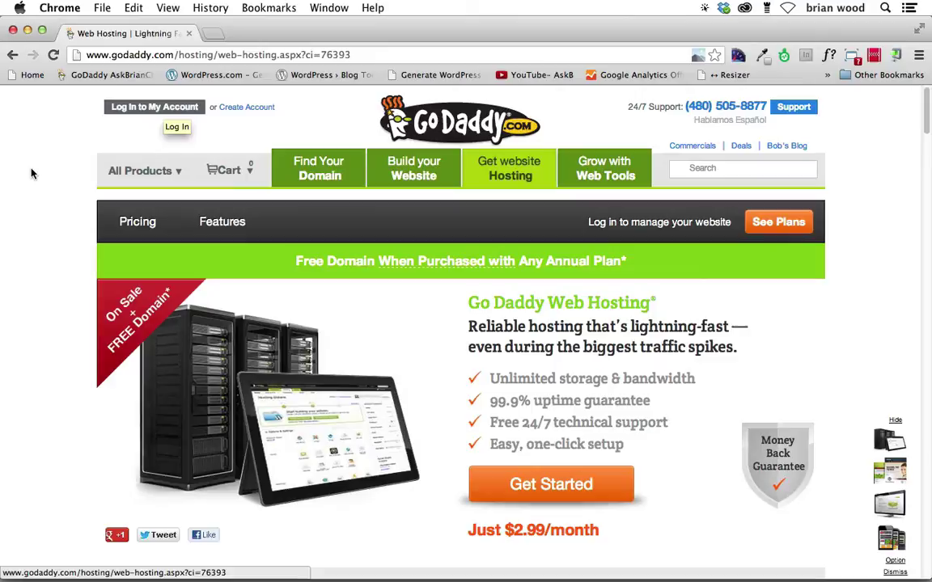
Step: Switch back to the Pinnacle site plan in Adobe Muse and show the File menu
key(super+Tab)
key(super+Tab)
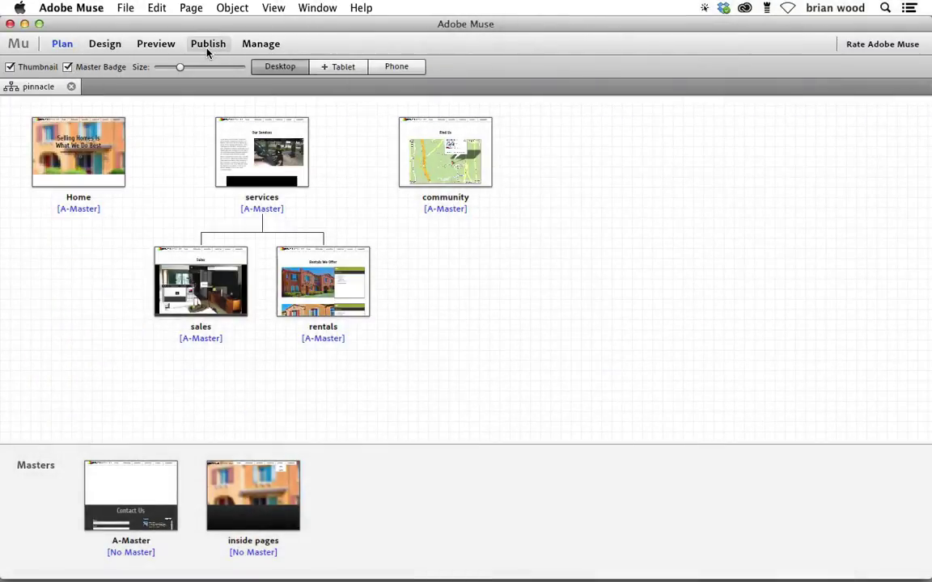
click(123, 9)
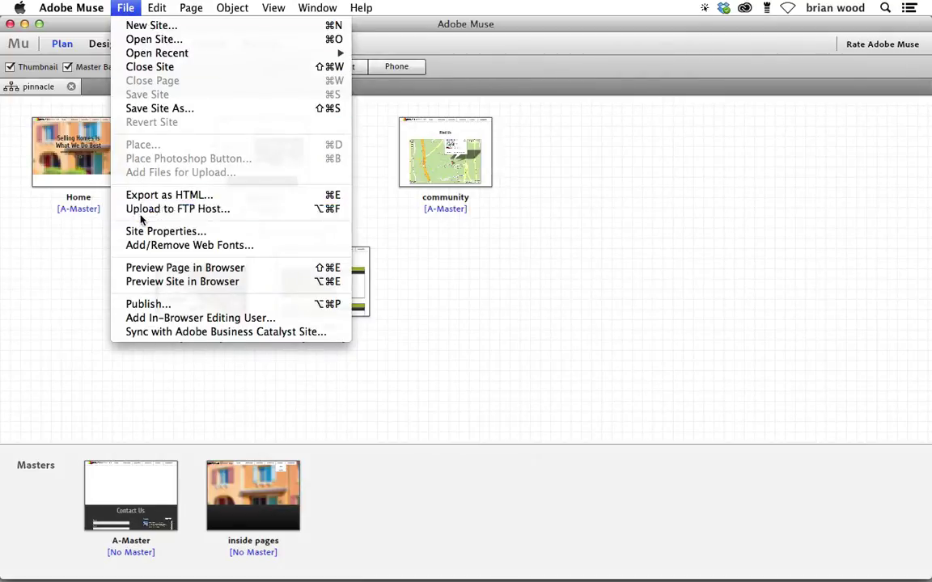
Step: In Upload to FTP Host, check the host directory, login and password, and set Upload to All files
click(201, 209)
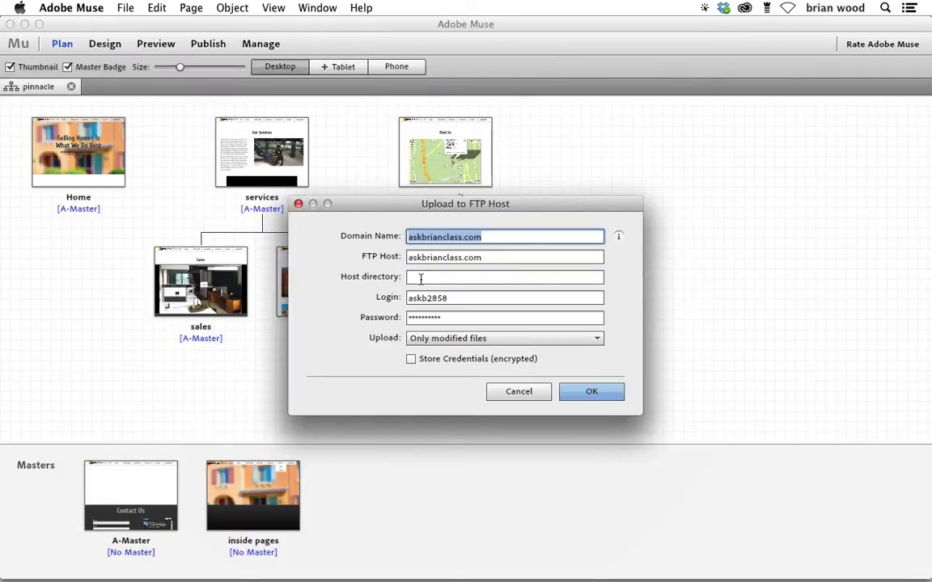
click(420, 278)
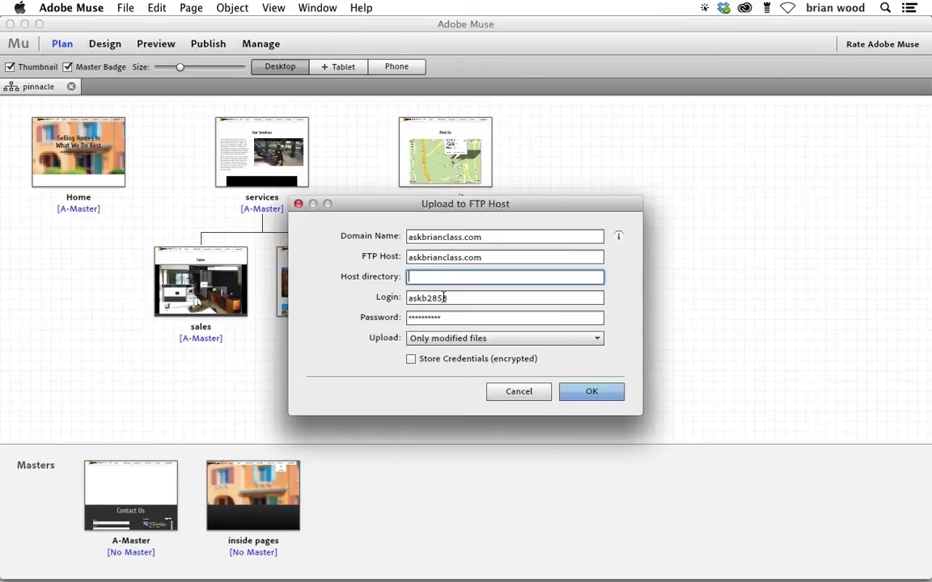
click(444, 298)
double_click(443, 298)
click(454, 318)
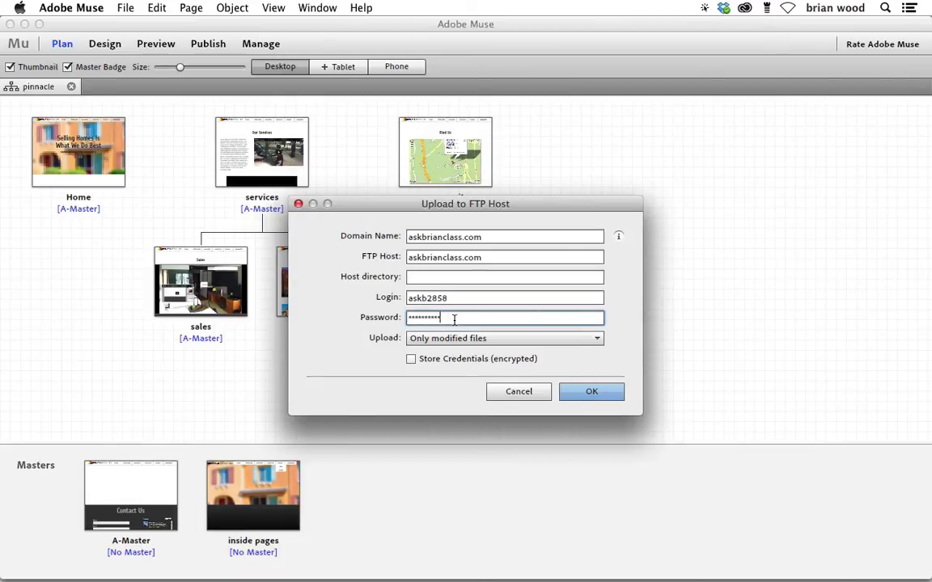
double_click(454, 318)
click(492, 337)
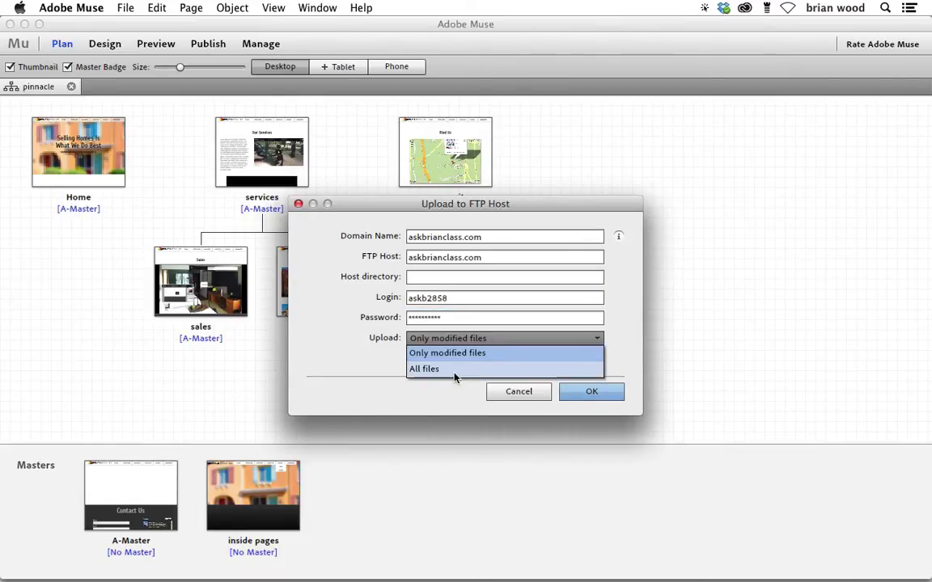
click(429, 370)
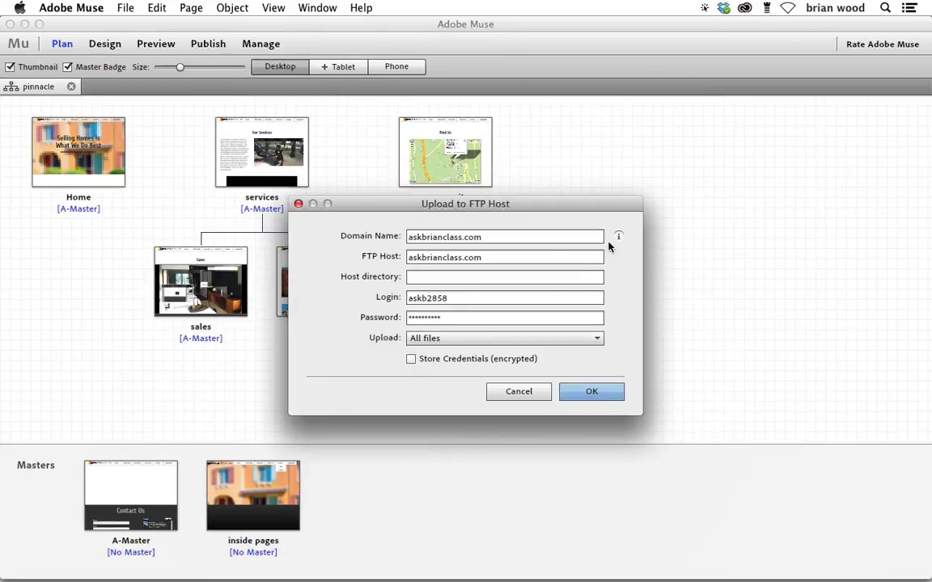
mouse_move(619, 240)
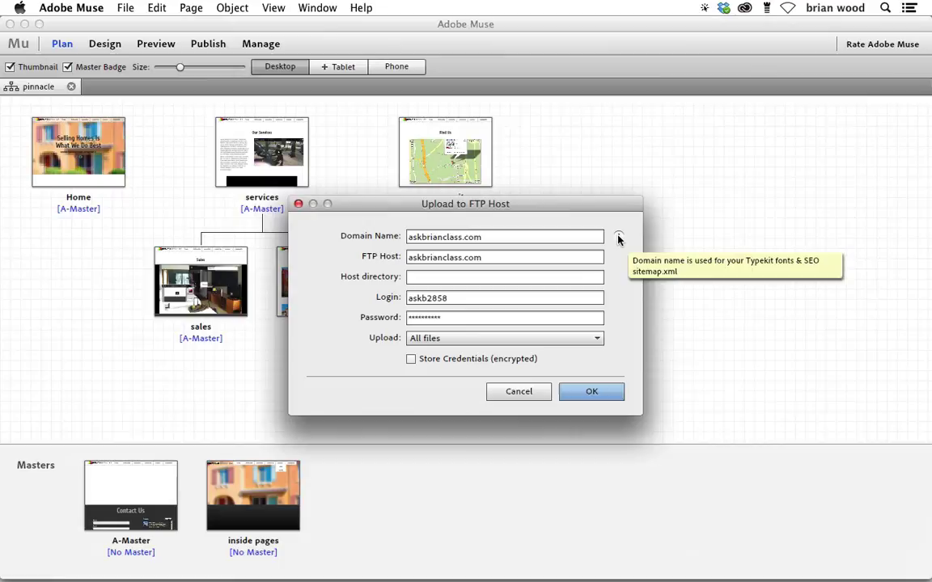
click(466, 237)
drag(490, 237, 368, 236)
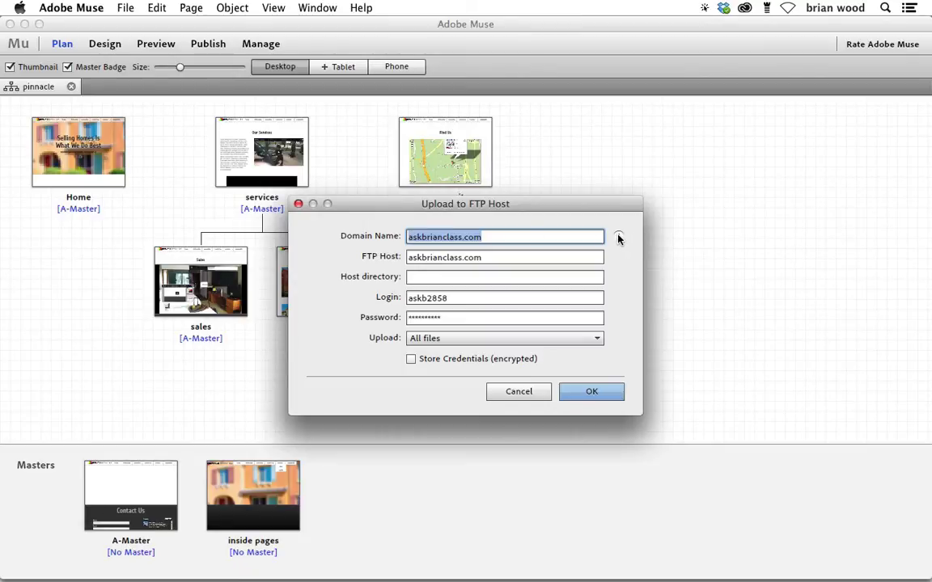
mouse_move(618, 238)
click(599, 393)
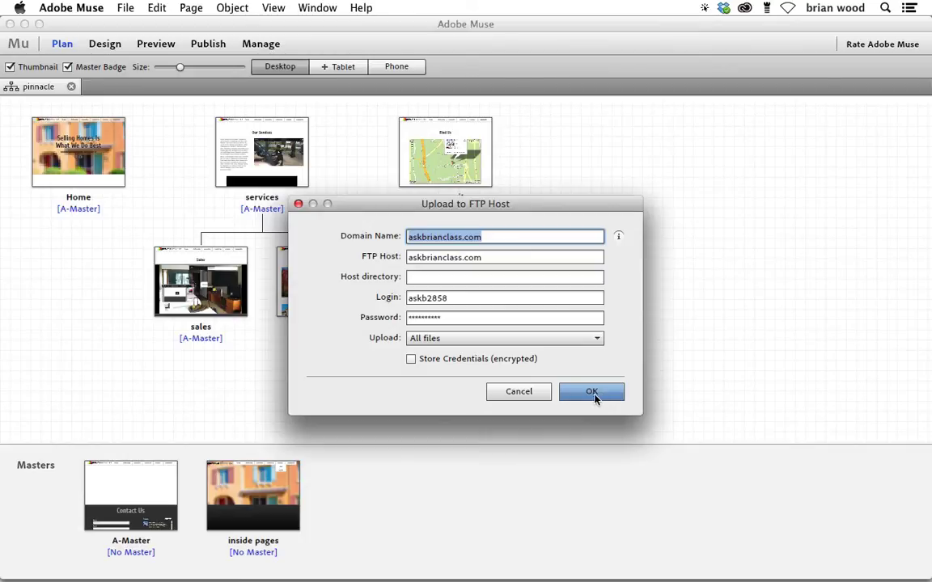
mouse_move(144, 527)
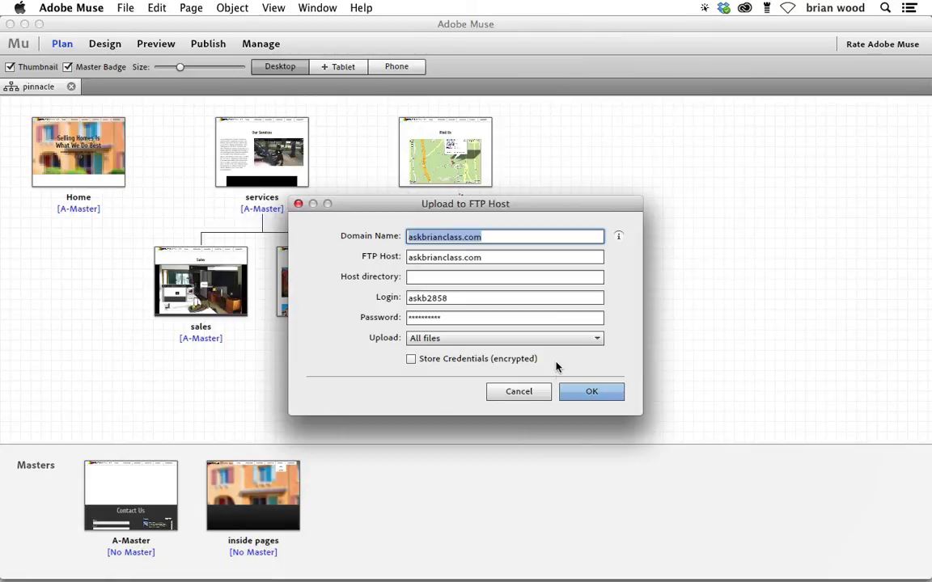
Step: Confirm the FTP upload so the Pinnacle site goes live at askbrianclass.com
click(591, 393)
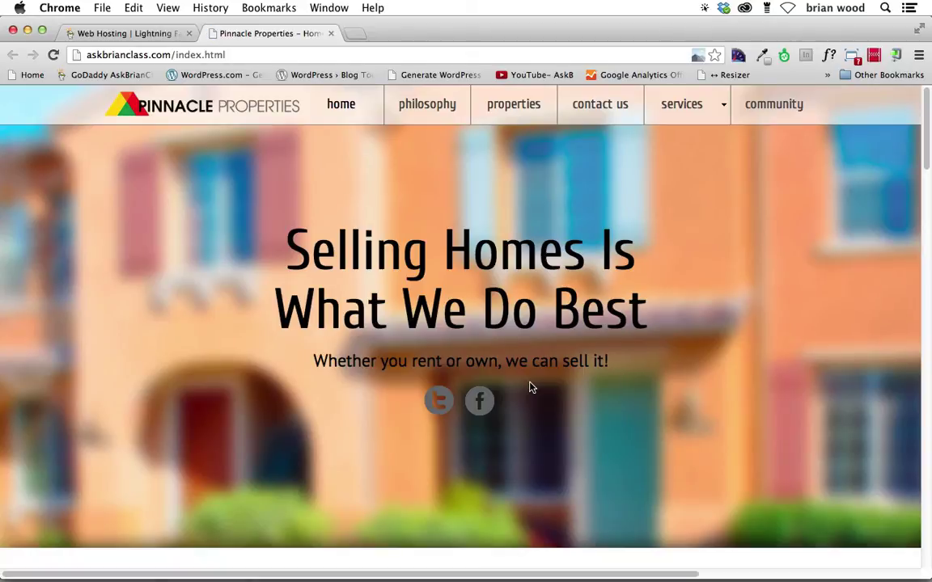
click(424, 95)
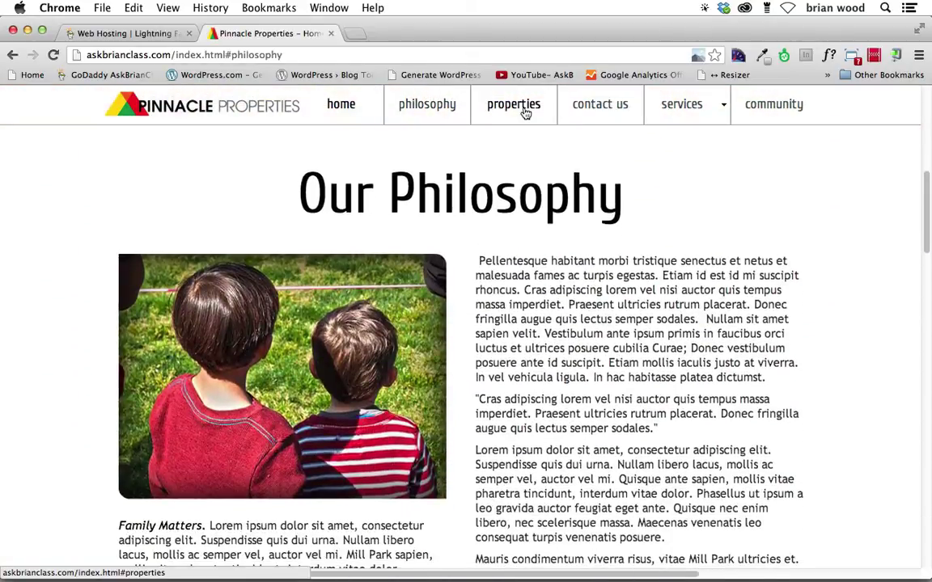
click(524, 112)
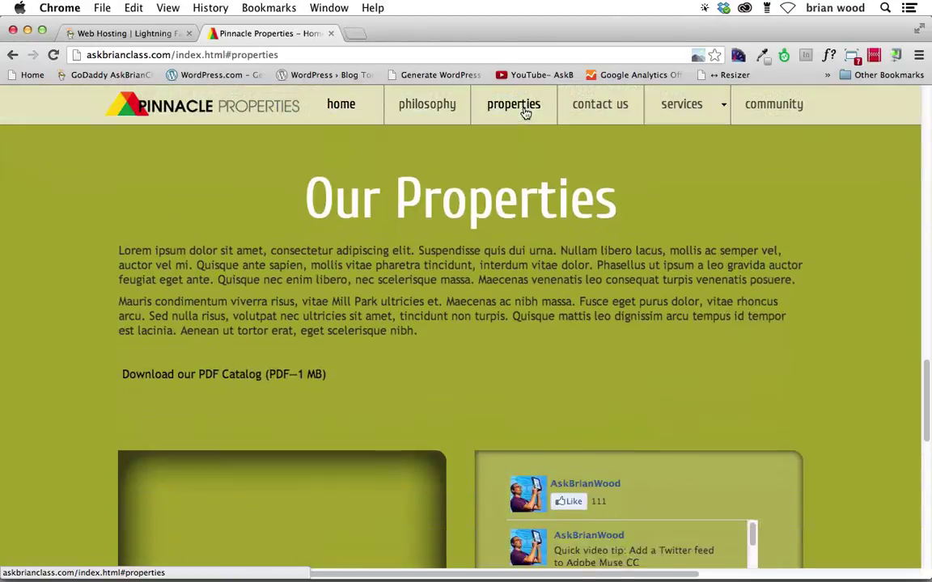
click(340, 103)
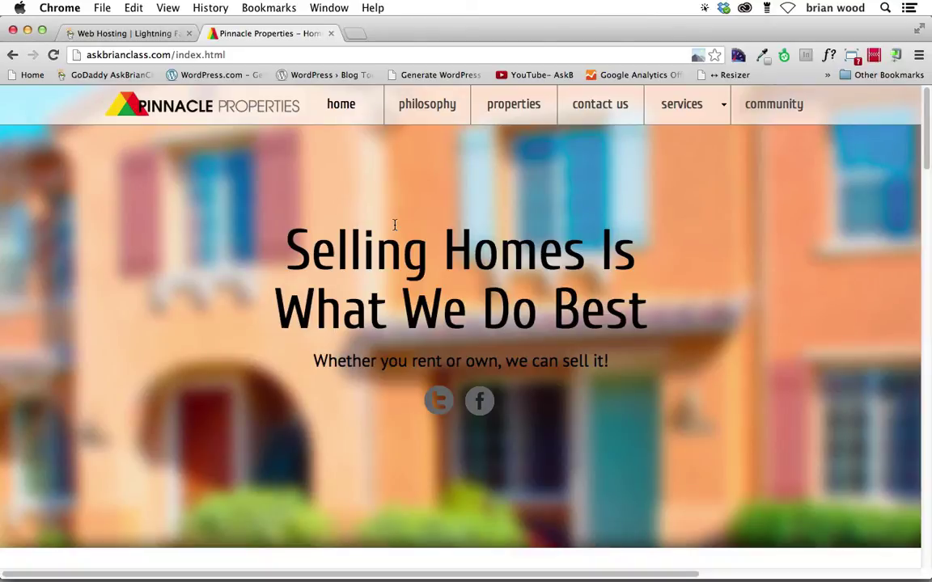
Step: Reopen Upload to FTP Host in Muse, keep Only modified files, and cancel the dialog
key(super+Tab)
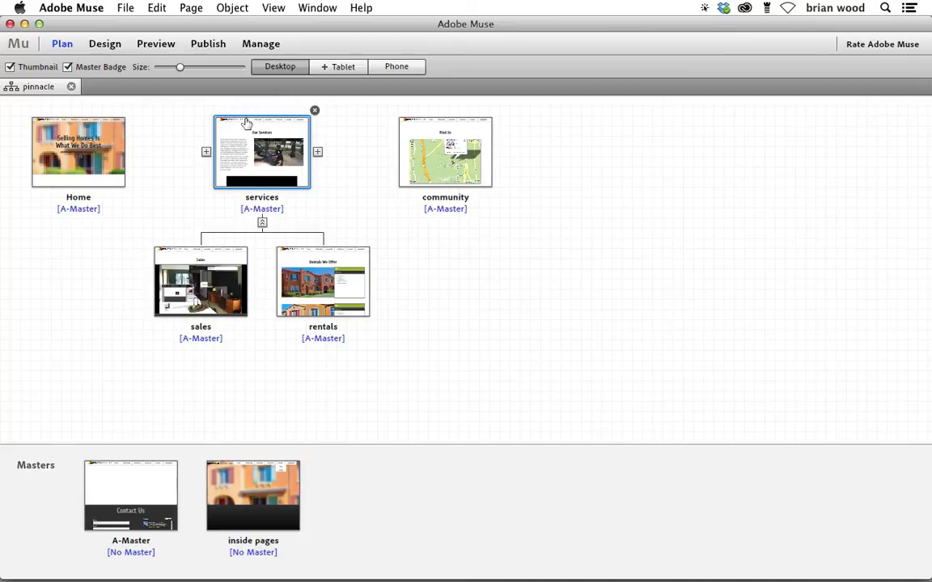
click(126, 8)
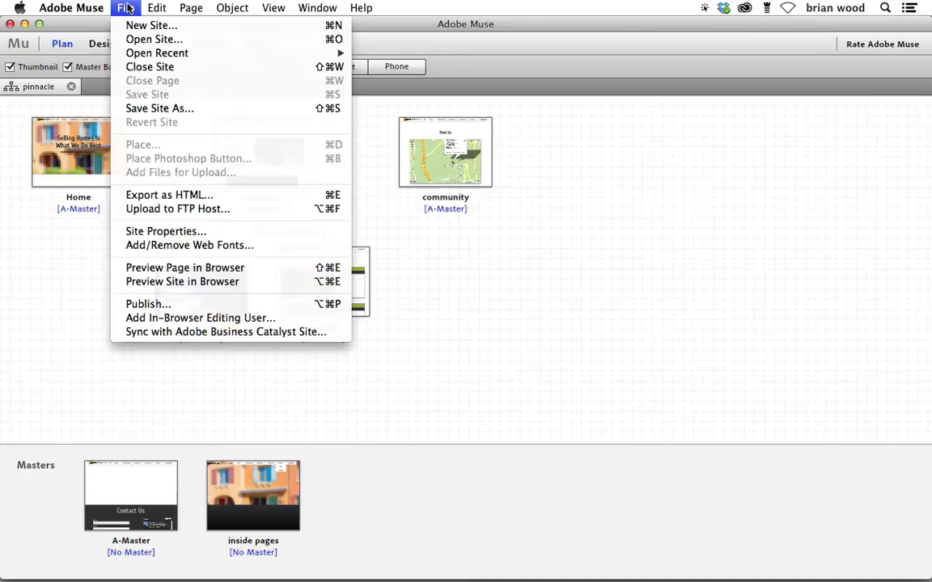
click(185, 212)
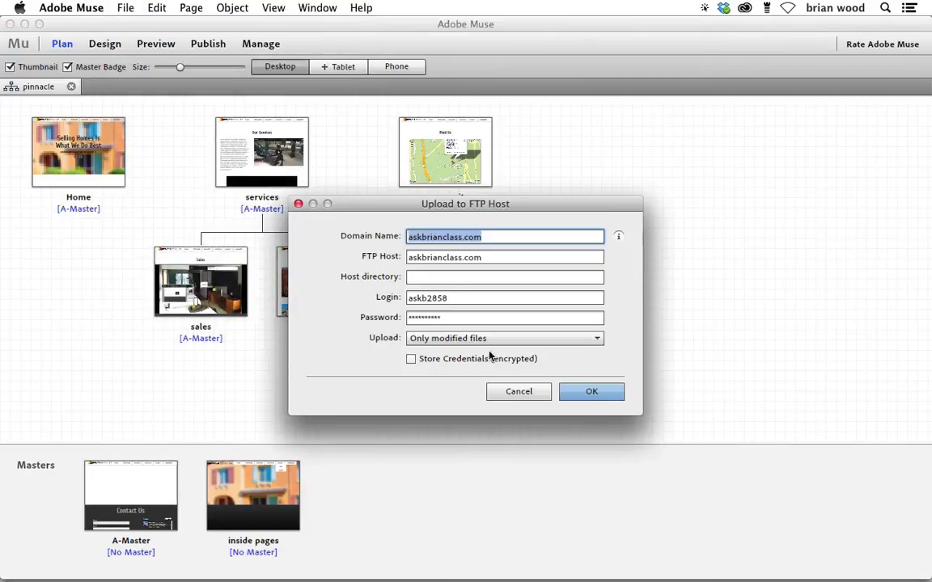
click(458, 339)
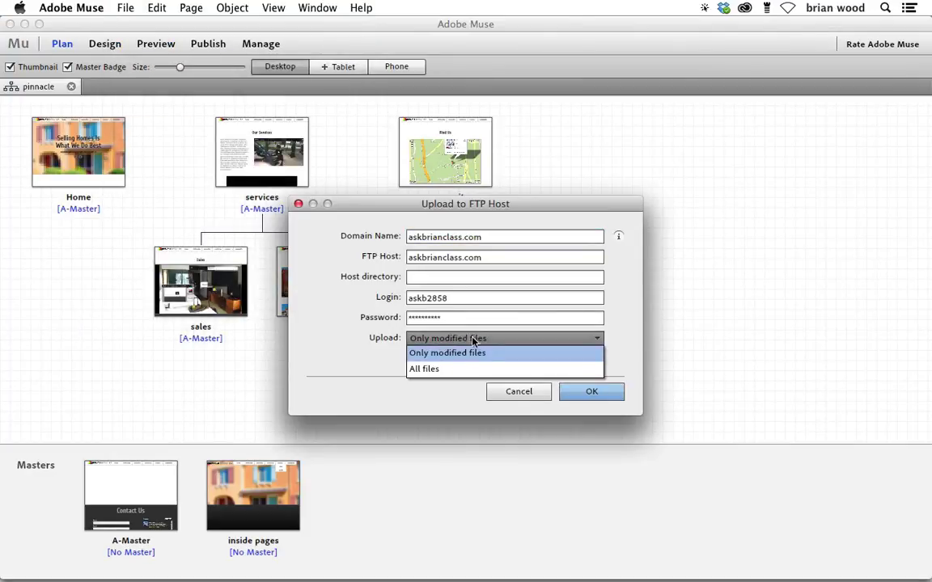
click(473, 341)
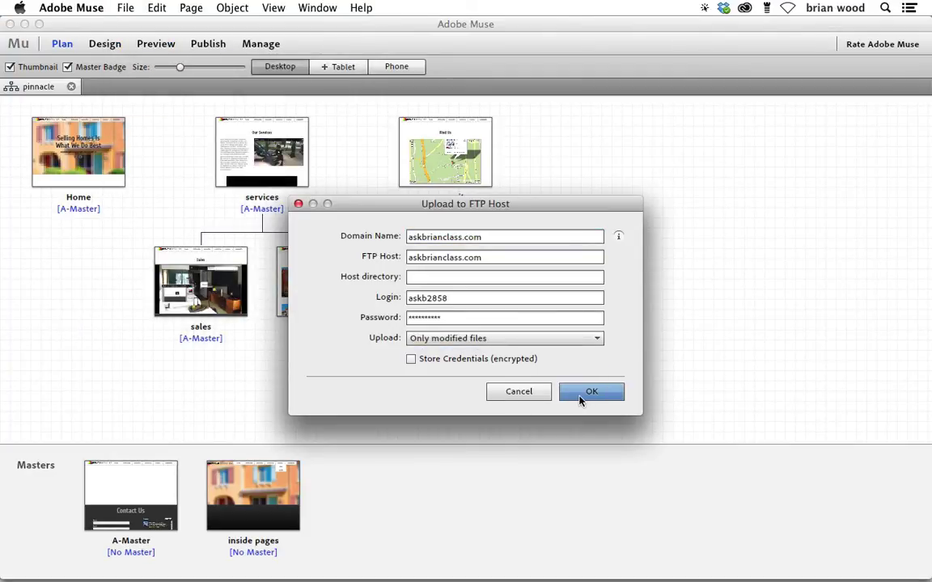
click(495, 391)
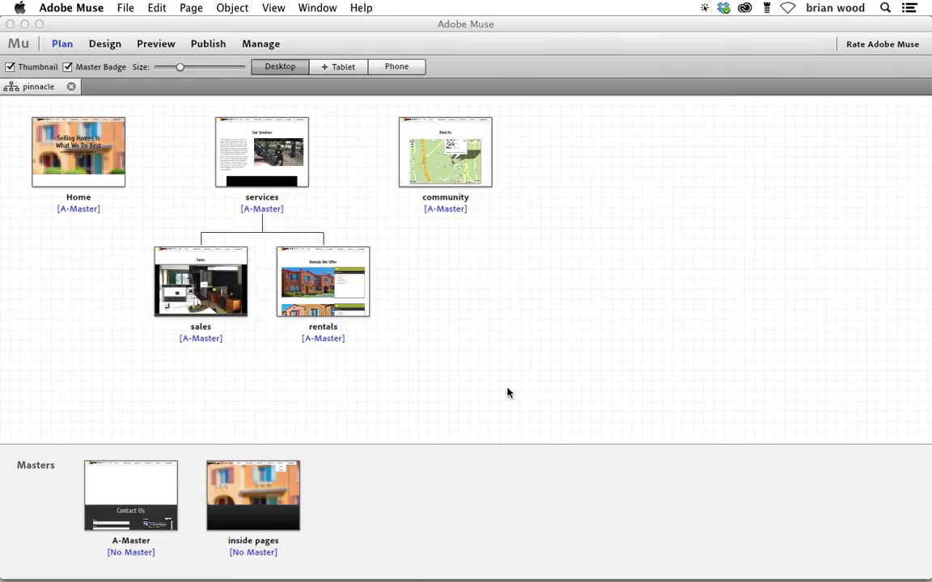
key(super+Tab)
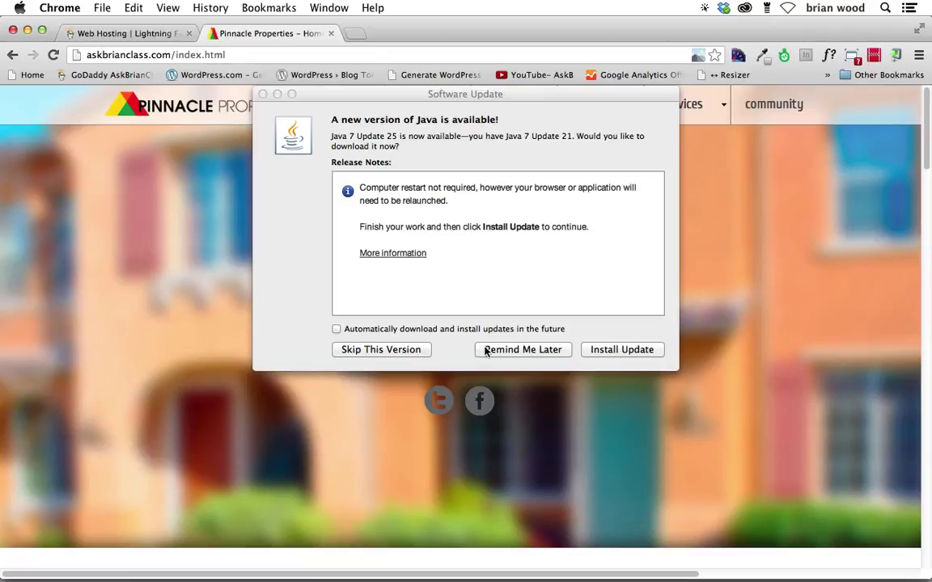
click(487, 349)
click(153, 53)
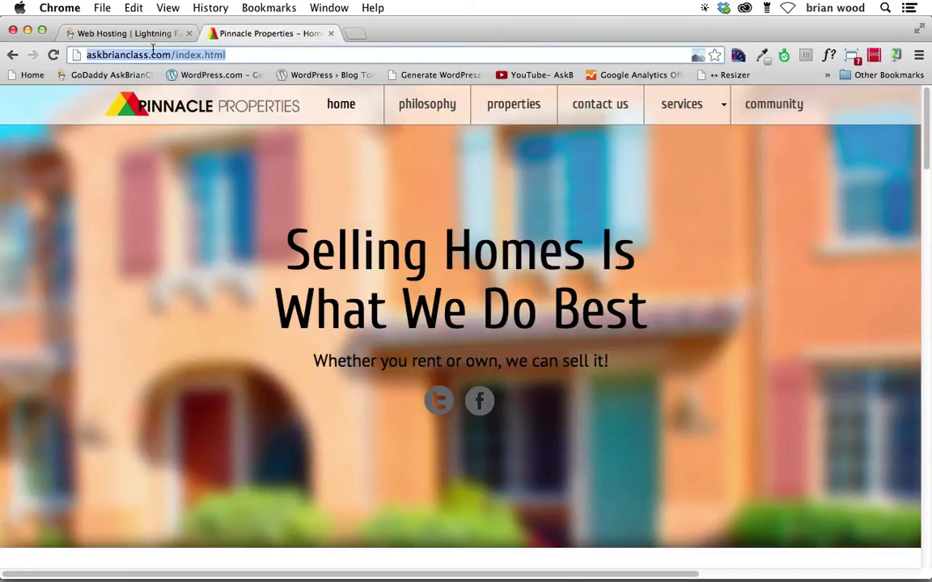
key(super+Tab)
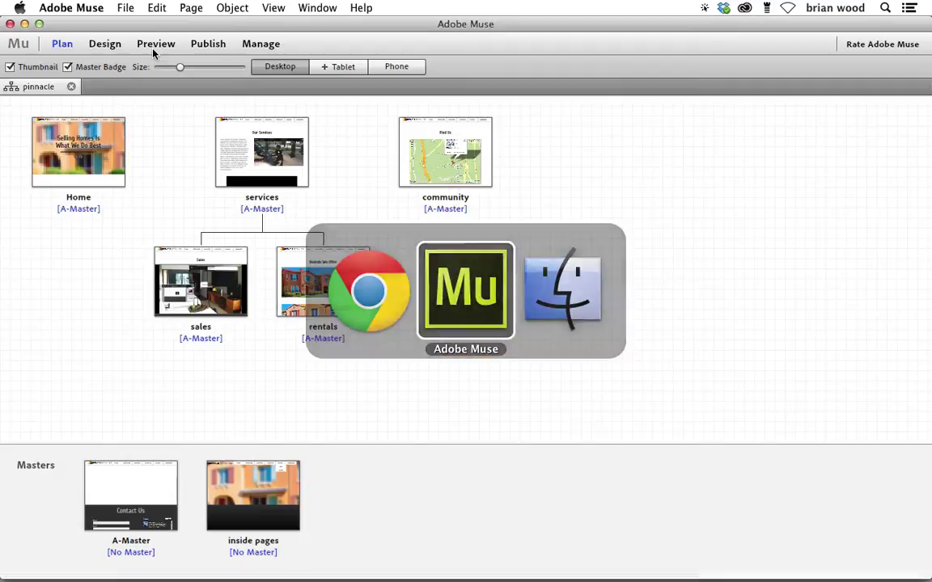